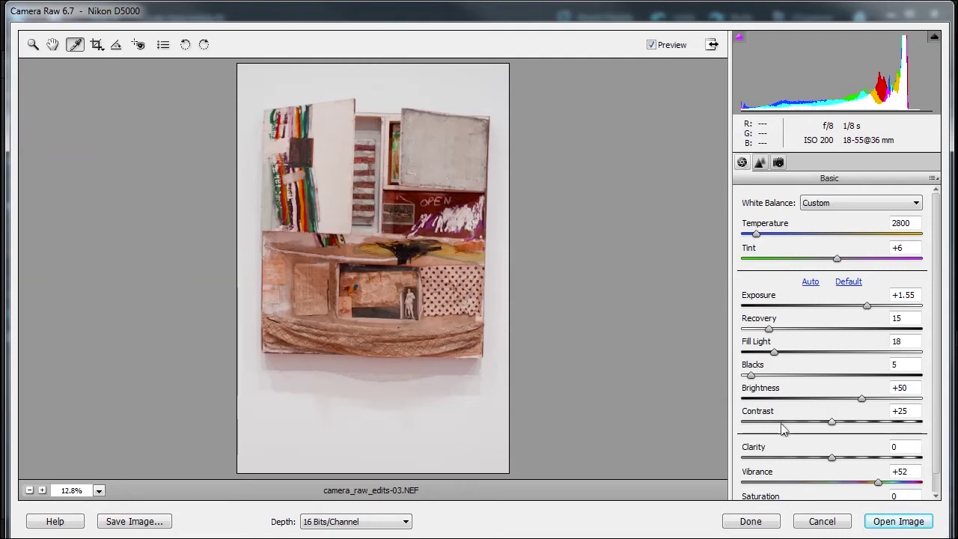
Step: Reset all settings to the opening Temperature 2600 and Tint +4
key("alt")
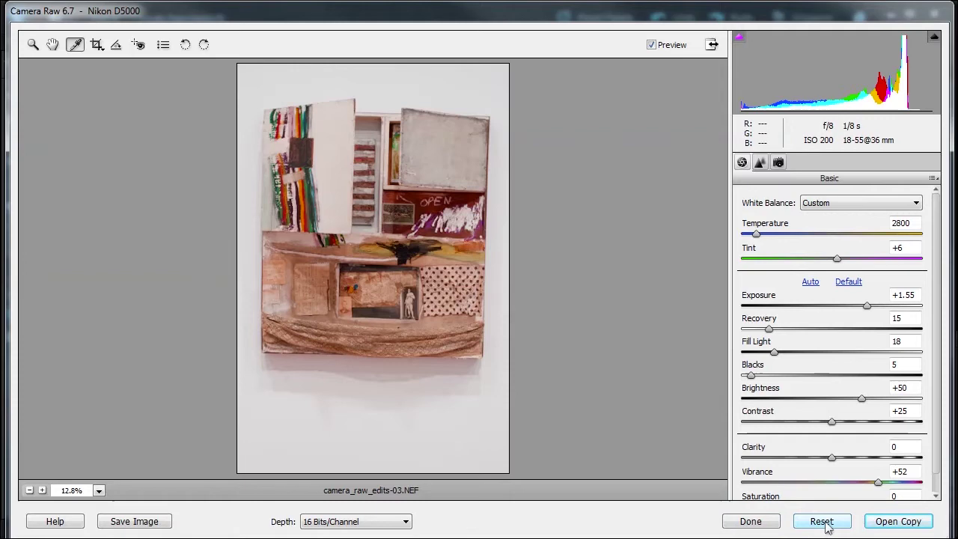
left_click(827, 523, "alt")
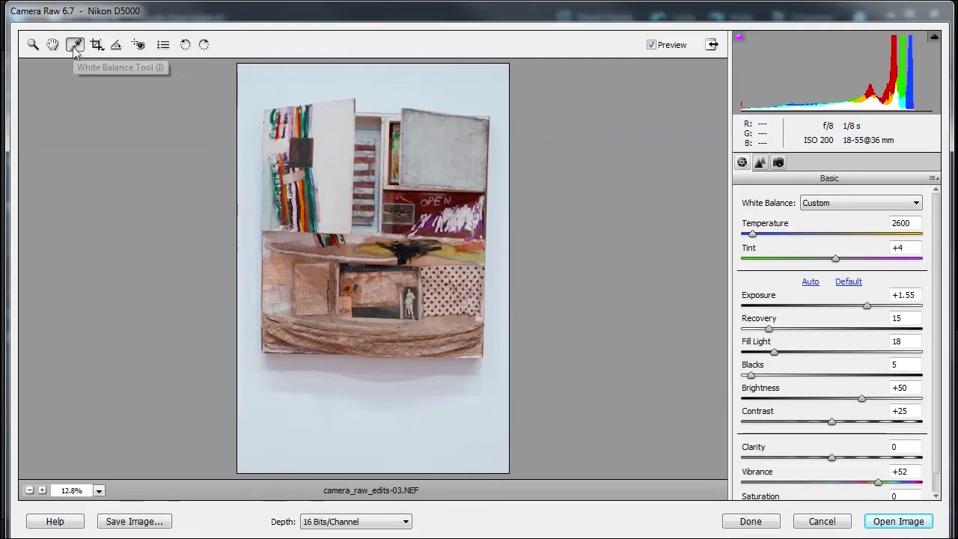
Step: Sample the white wall above the collage for white balance, giving Temperature 2800 and Tint +6
left_click(377, 79)
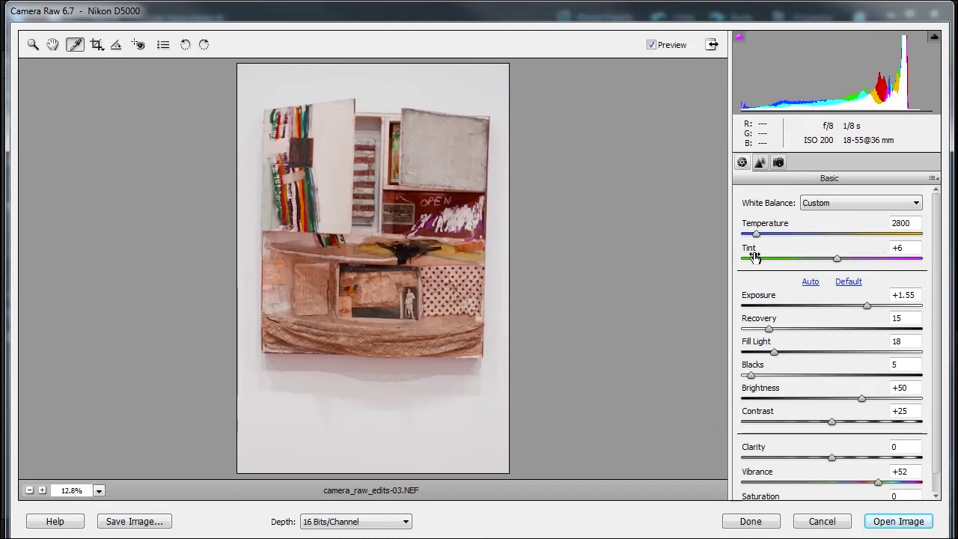
left_click(814, 204)
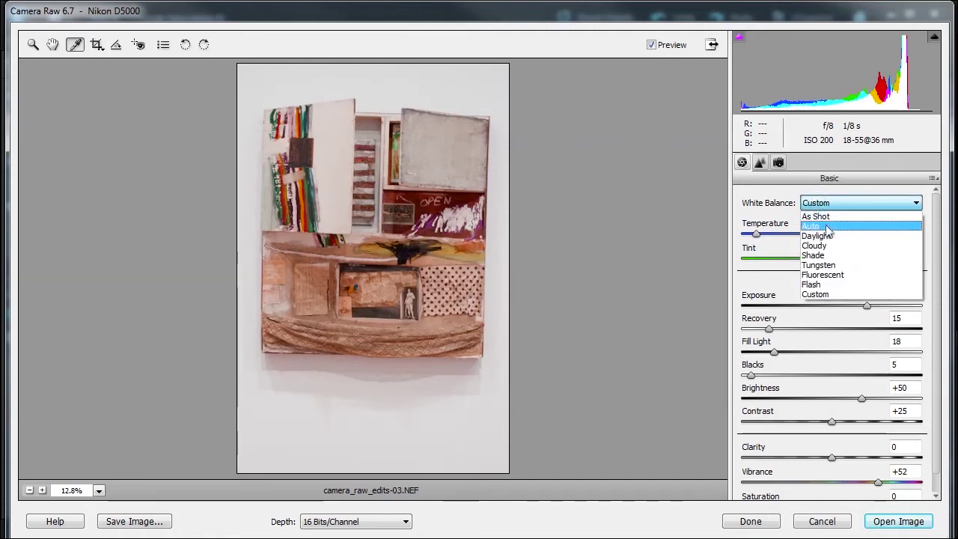
left_click(778, 197)
left_click(757, 234)
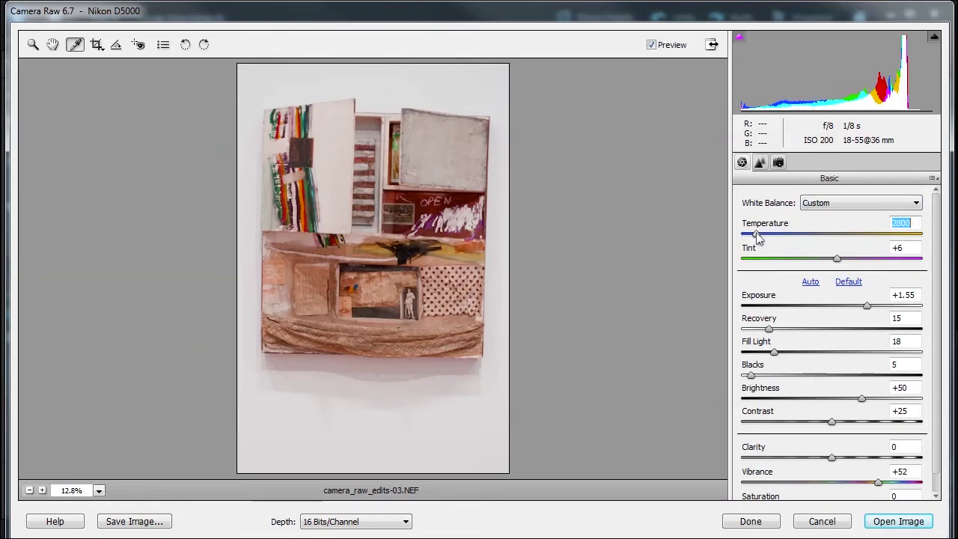
mouse_move(756, 234)
left_mouse_down()
mouse_move(790, 238)
mouse_move(756, 238)
left_mouse_up()
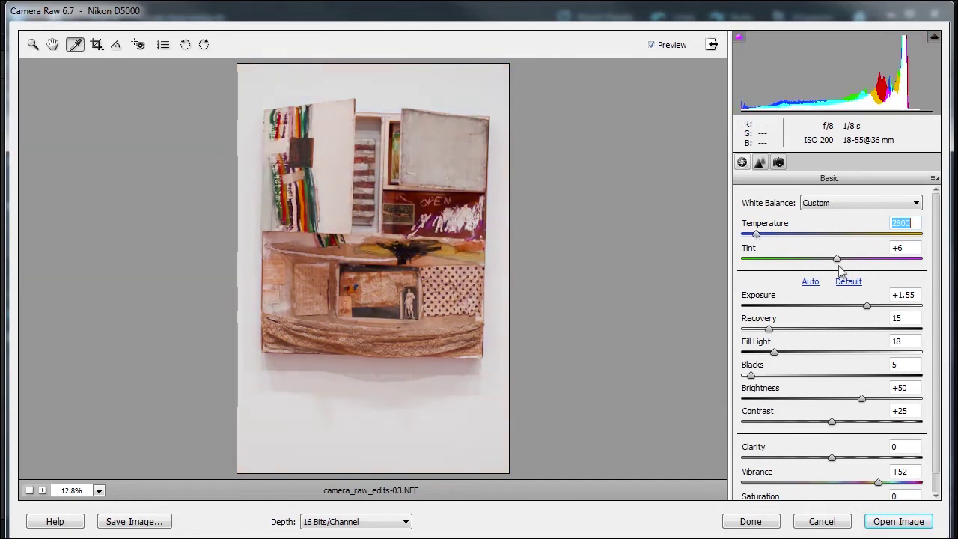
mouse_move(837, 258)
left_mouse_down()
mouse_move(853, 260)
mouse_move(810, 264)
mouse_move(836, 266)
left_mouse_up()
key("Down")
key("Down")
key("Down")
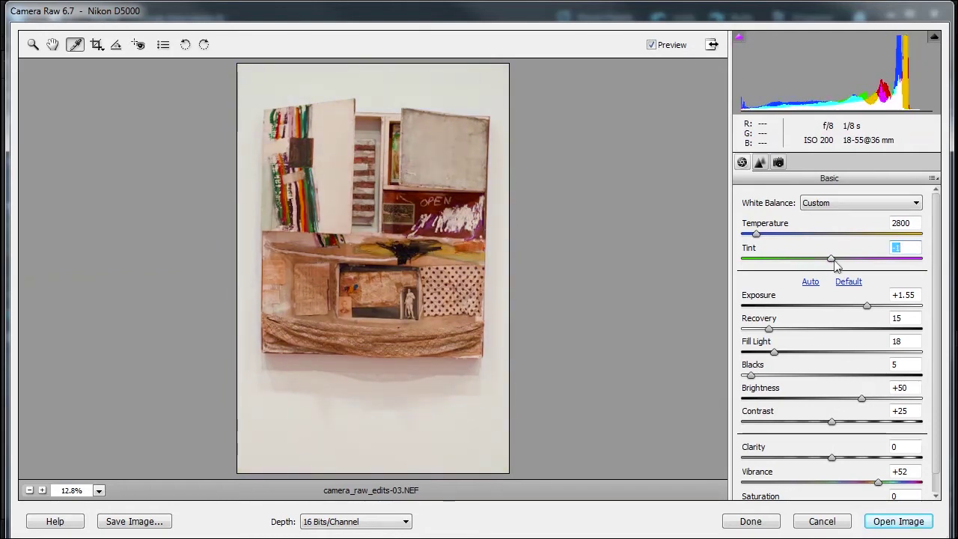
left_click(387, 83)
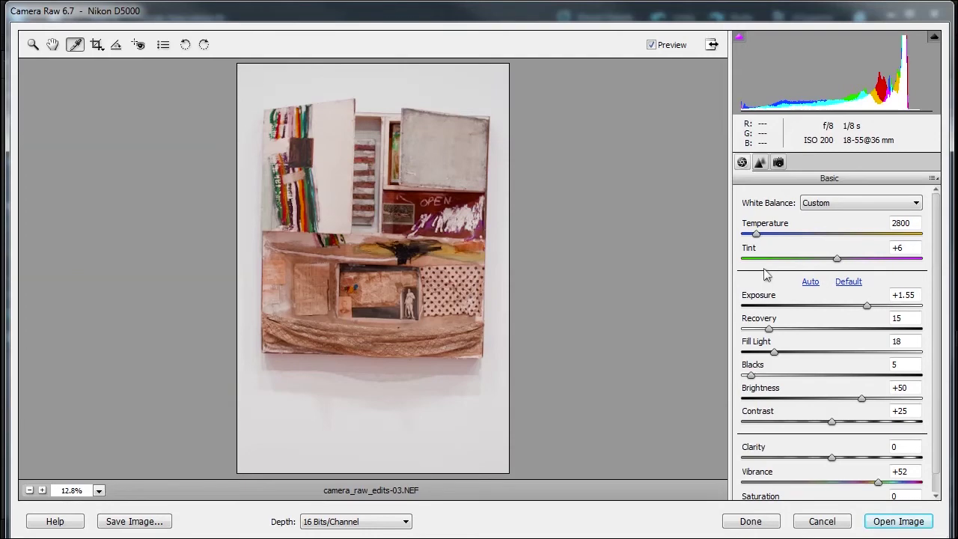
Step: Apply Auto tone, setting Exposure +1.50 and Contrast +50 with Recovery, Fill Light and Brightness at 0
left_click(810, 283)
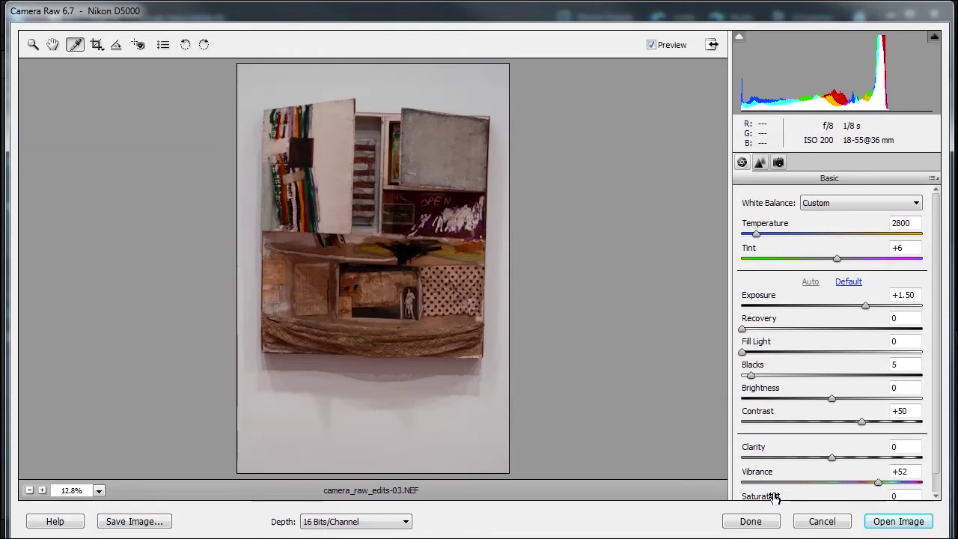
Step: Reset all edits and re-neutralise white balance on the white wall to 2800 and +6
key("alt")
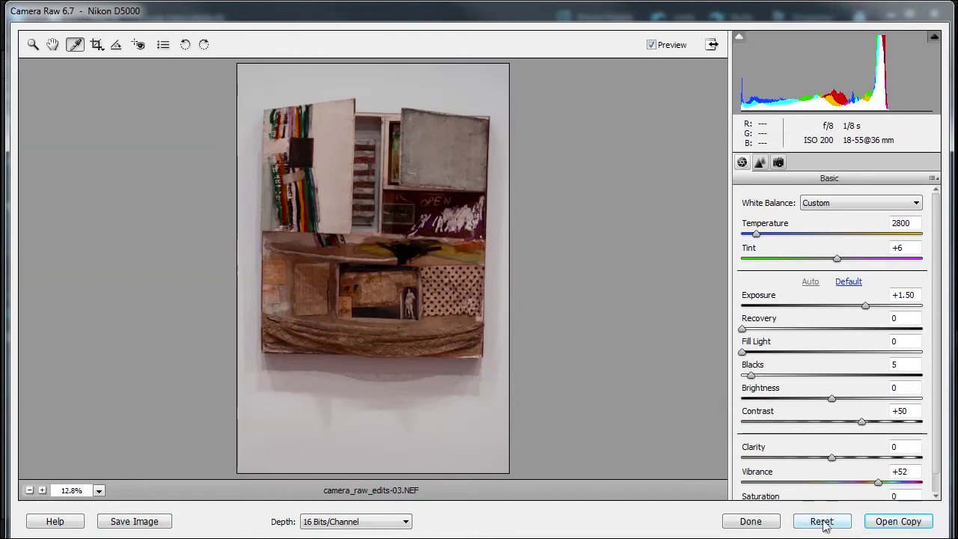
left_click(821, 521, "alt")
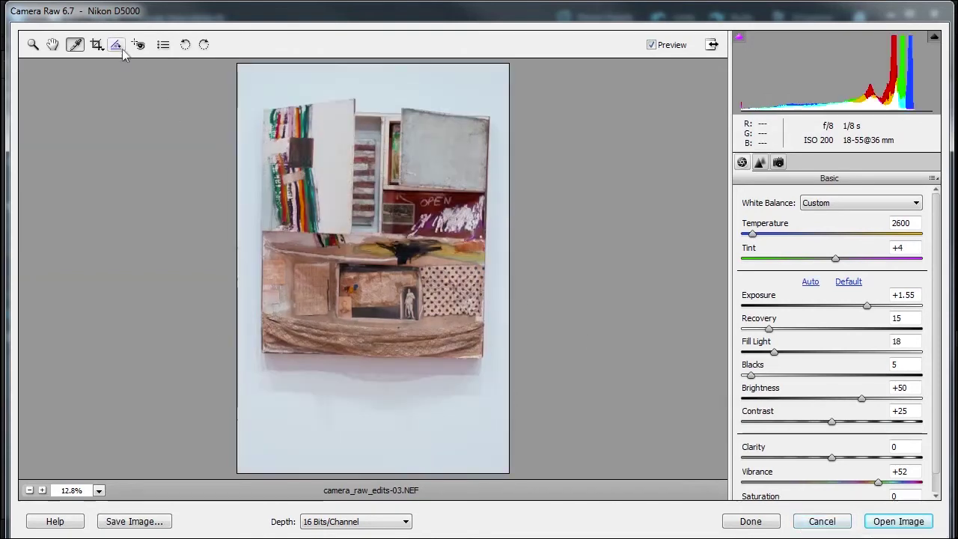
left_click(371, 78)
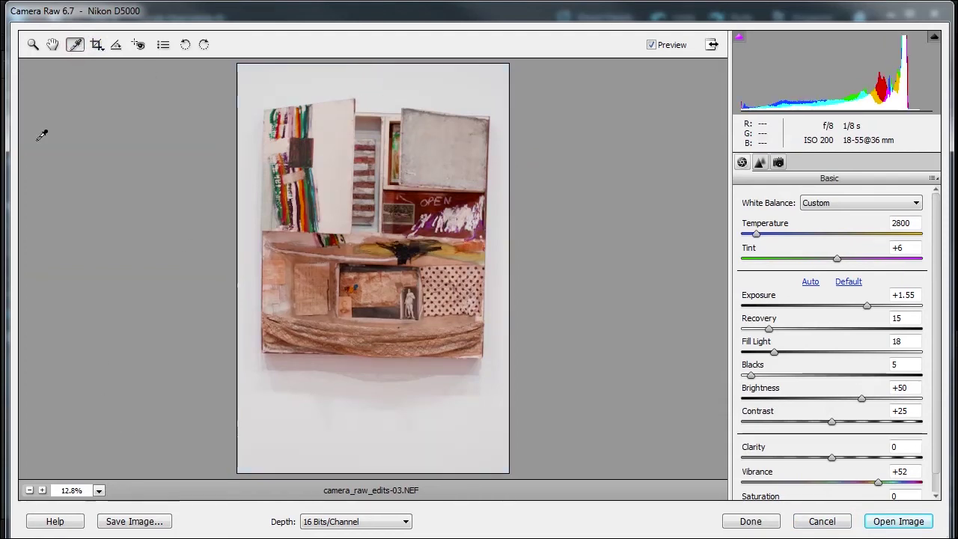
Step: Zoom the preview in on the collage to 33.3%
key("z")
left_click(389, 158)
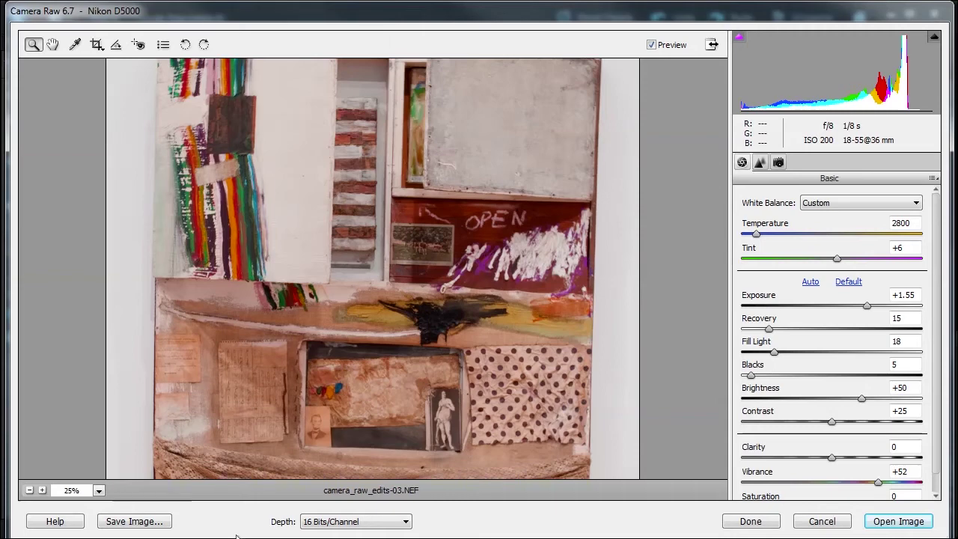
left_click(64, 527)
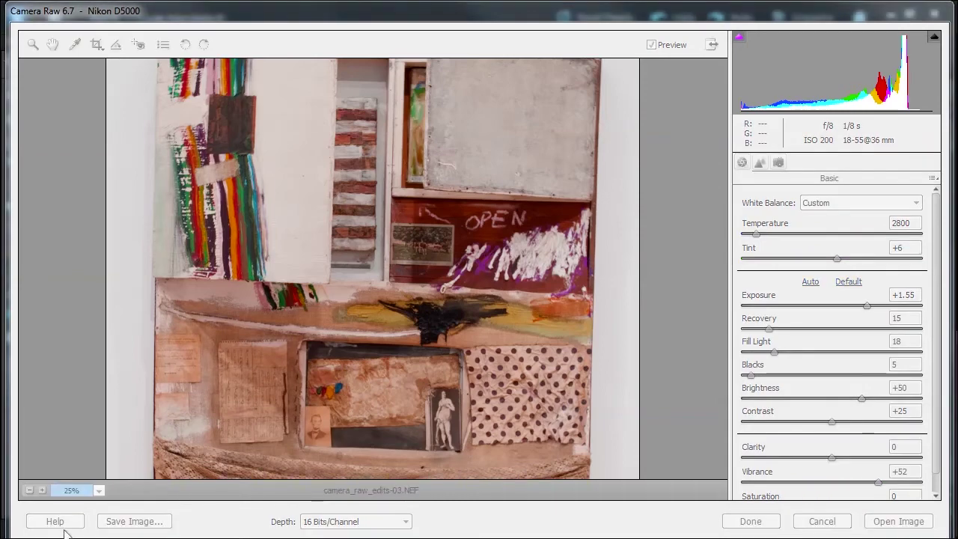
left_click(684, 297)
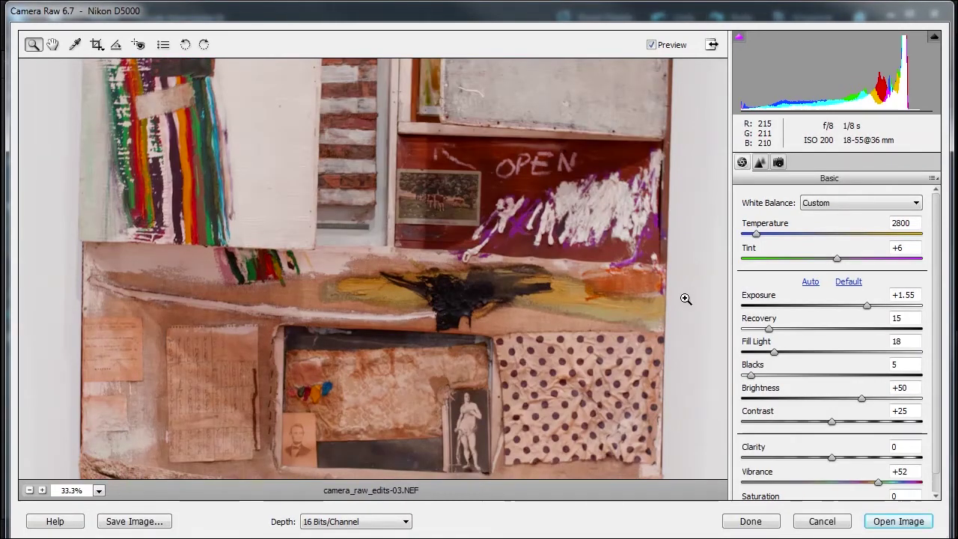
Step: Select the Hand tool for panning around the enlarged collage
left_click(52, 45)
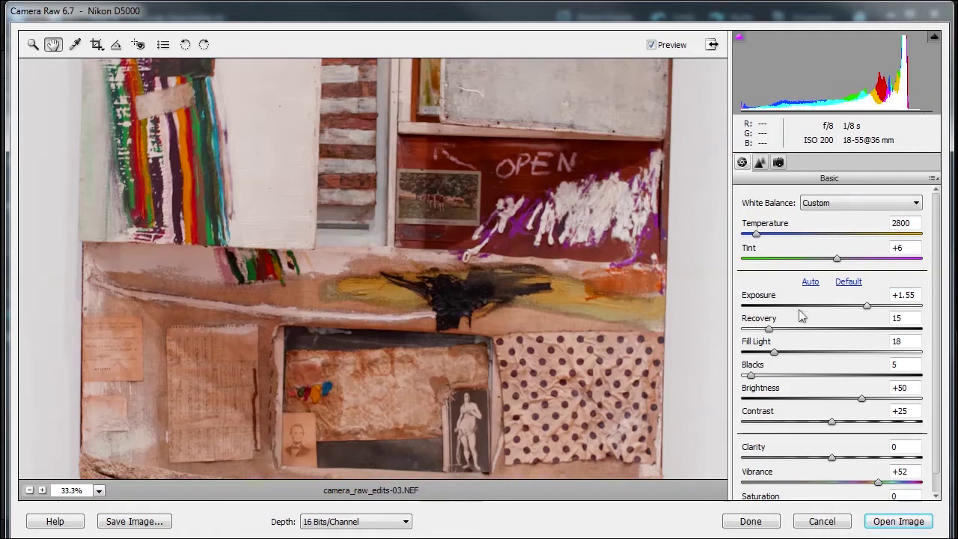
Step: Raise Exposure to +2.15 and Recovery to 26
left_click(852, 296)
left_click_drag(853, 297, 862, 296)
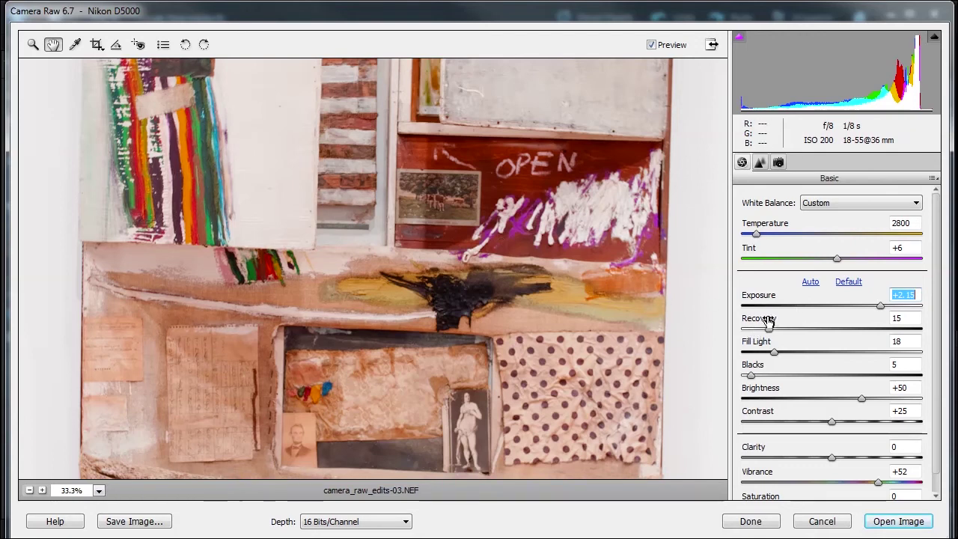
left_click_drag(768, 328, 718, 327)
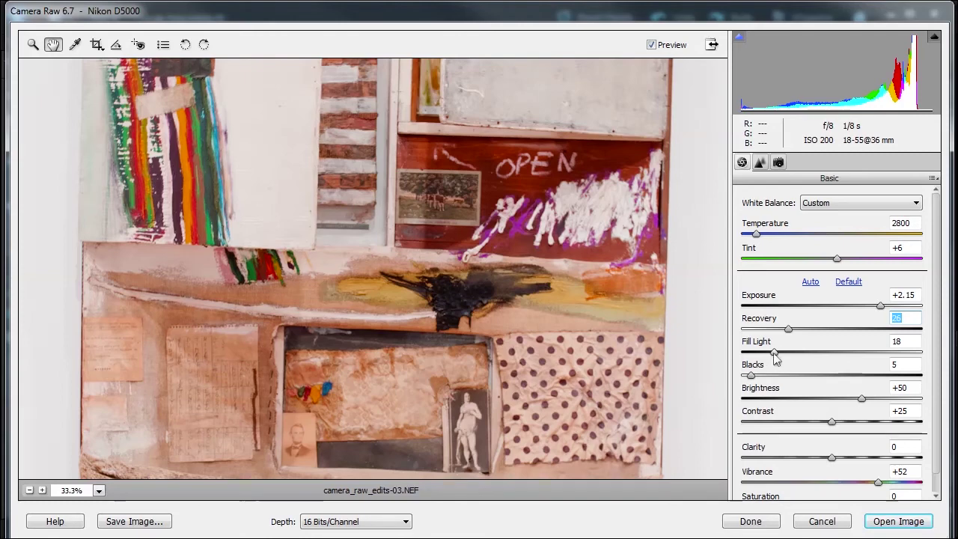
Step: Preview Fill Light at 100, reset it, then settle it at 22
left_click(774, 355)
left_click_drag(774, 355, 776, 375)
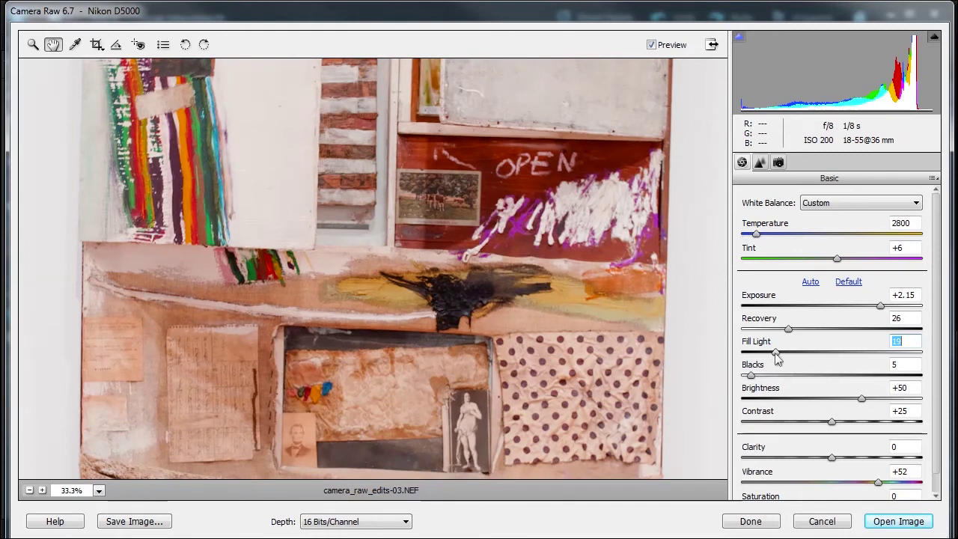
double_click(777, 358)
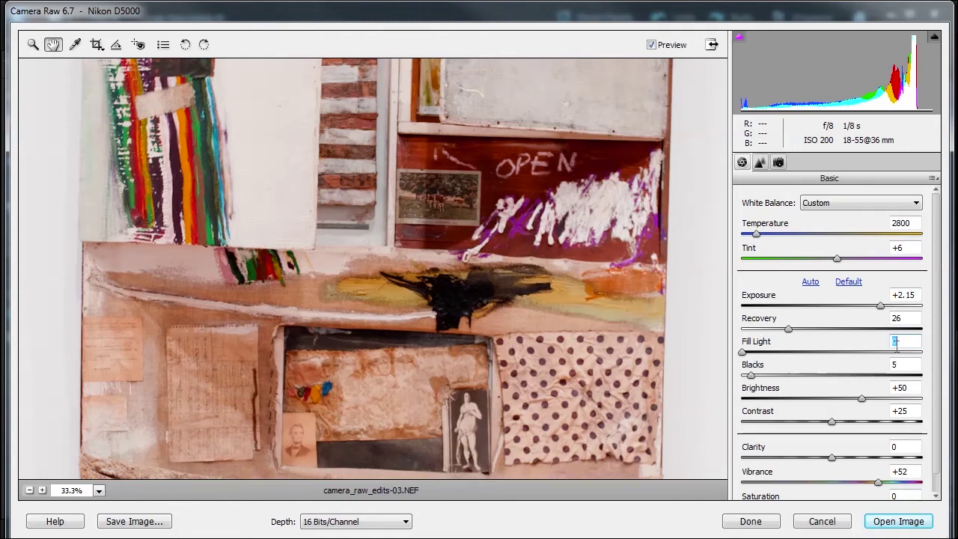
left_click_drag(744, 352, 779, 358)
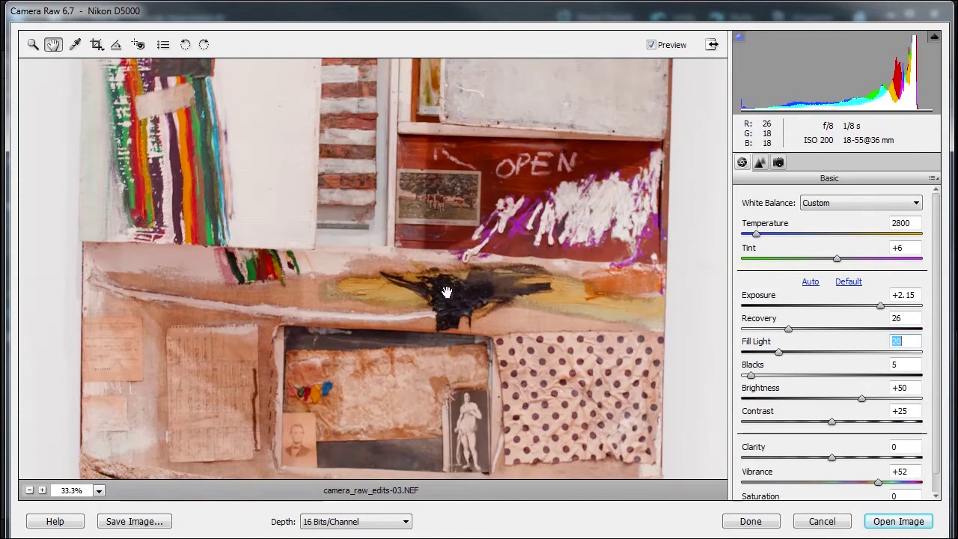
mouse_move(777, 359)
left_mouse_down()
mouse_move(780, 352)
mouse_move(765, 359)
mouse_move(790, 364)
mouse_move(780, 363)
left_mouse_up()
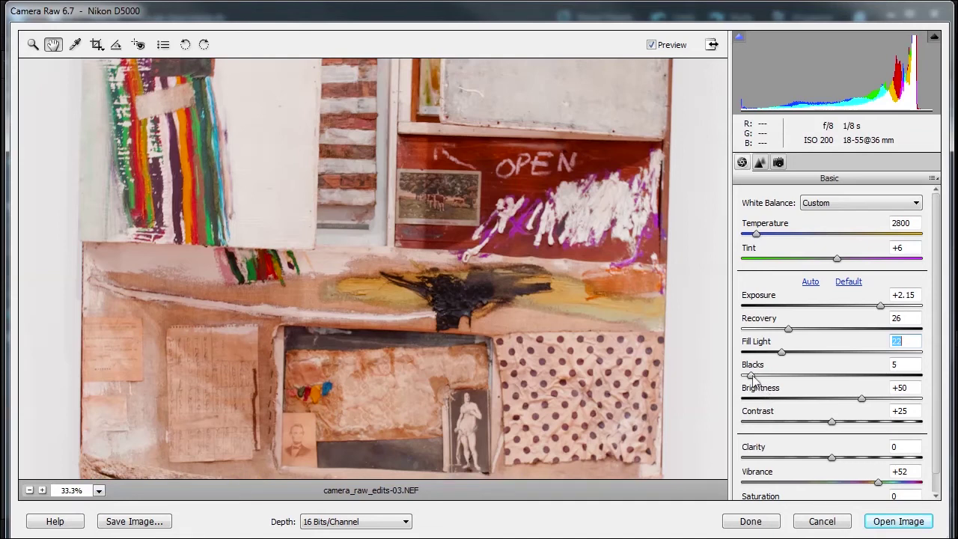
key("Tab")
mouse_move(751, 374)
left_mouse_down()
mouse_move(764, 374)
mouse_move(758, 378)
left_mouse_up()
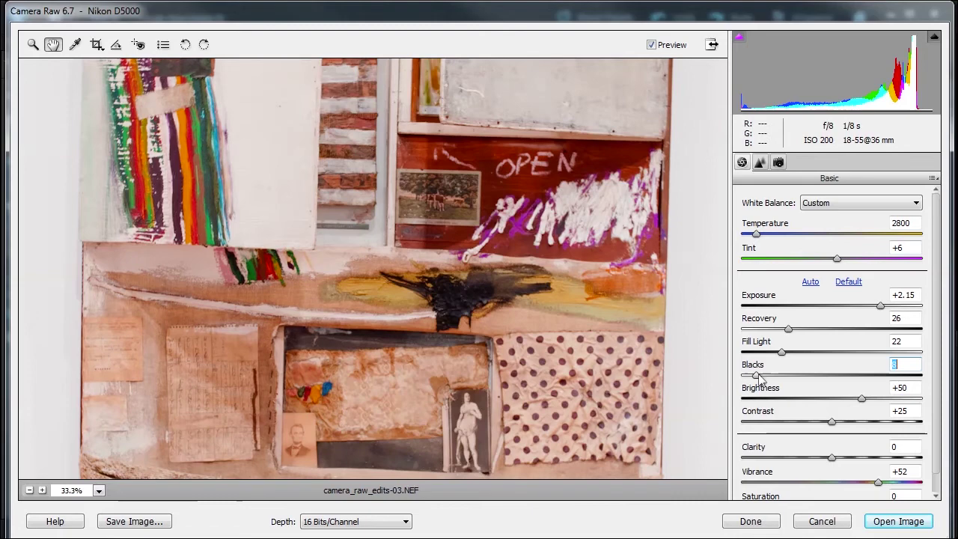
key("Up")
key("Up")
key("Up")
key("Up")
key("Up")
key("Up")
key("Up")
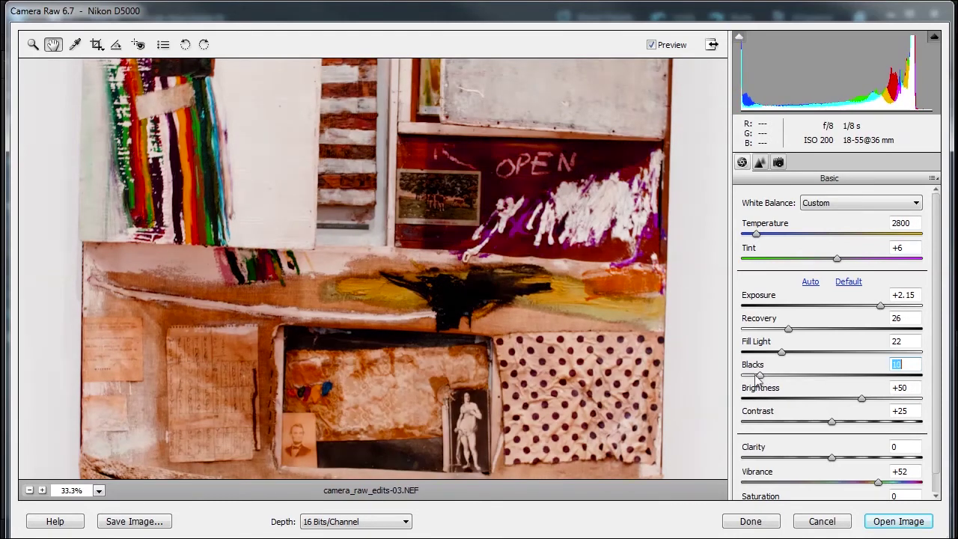
left_click_drag(757, 378, 756, 382)
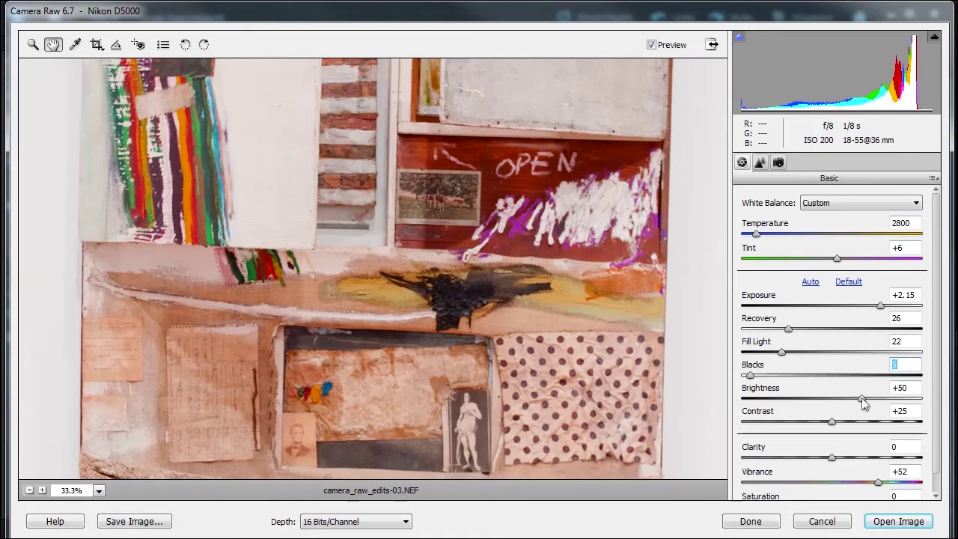
Step: Raise Brightness from +50 to +69
mouse_move(864, 403)
left_mouse_down()
mouse_move(901, 402)
mouse_move(872, 401)
left_mouse_up()
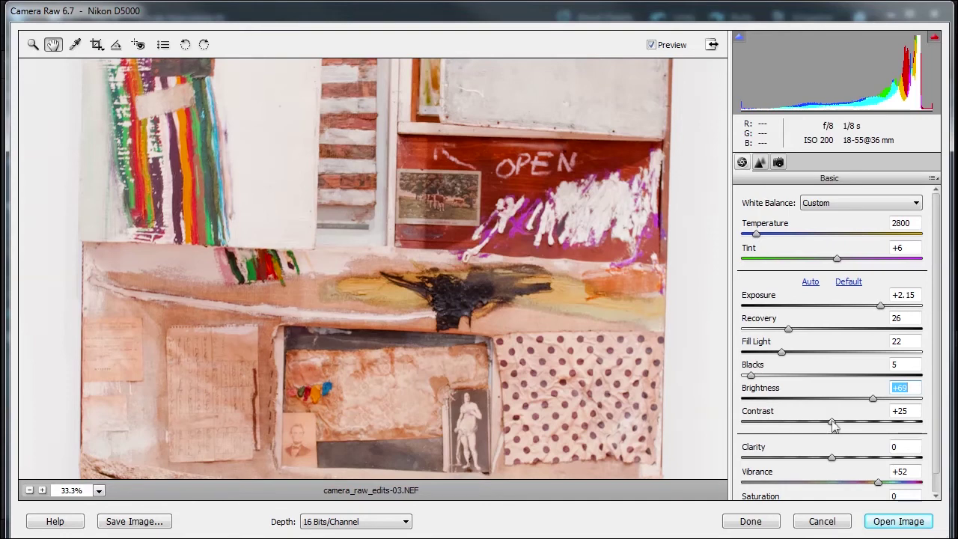
Step: Increase Contrast from +25 to +50
left_click_drag(832, 424, 862, 427)
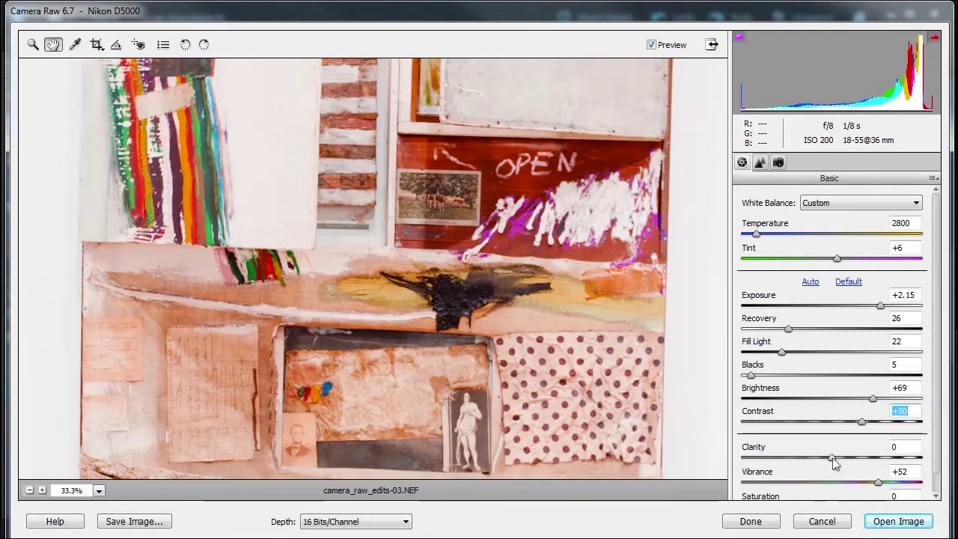
Step: Set Clarity to +20 for crisper midtone textures
mouse_move(833, 458)
left_mouse_down()
mouse_move(907, 464)
mouse_move(834, 472)
left_mouse_up()
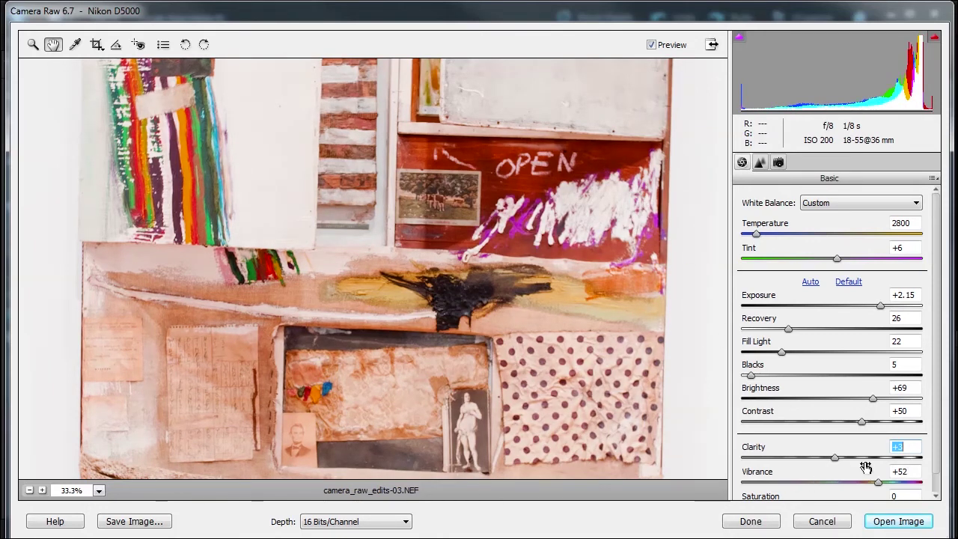
left_click_drag(834, 458, 850, 467)
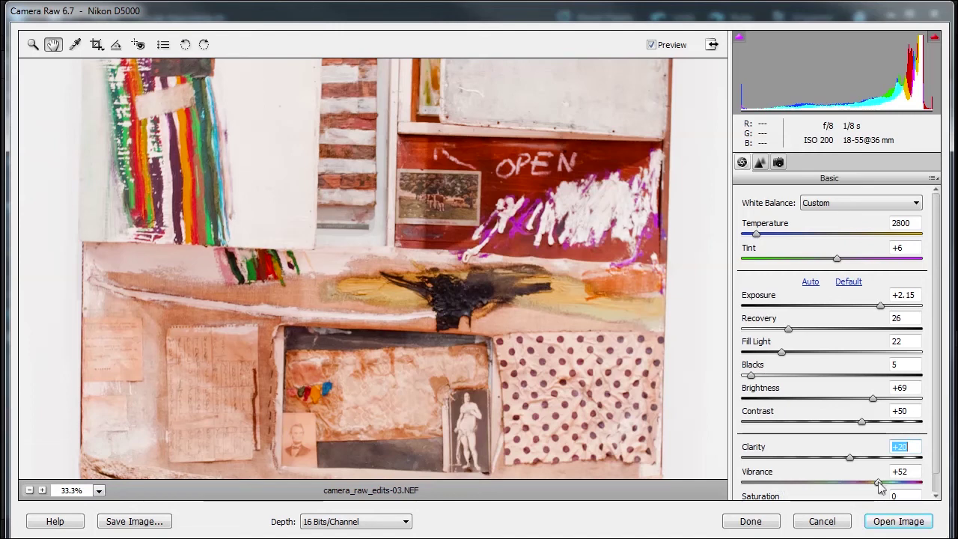
Step: Raise Vibrance to +71, then test an extreme Saturation setting and reset Saturation to 0
mouse_move(880, 486)
left_mouse_down()
mouse_move(910, 487)
mouse_move(897, 488)
left_mouse_up()
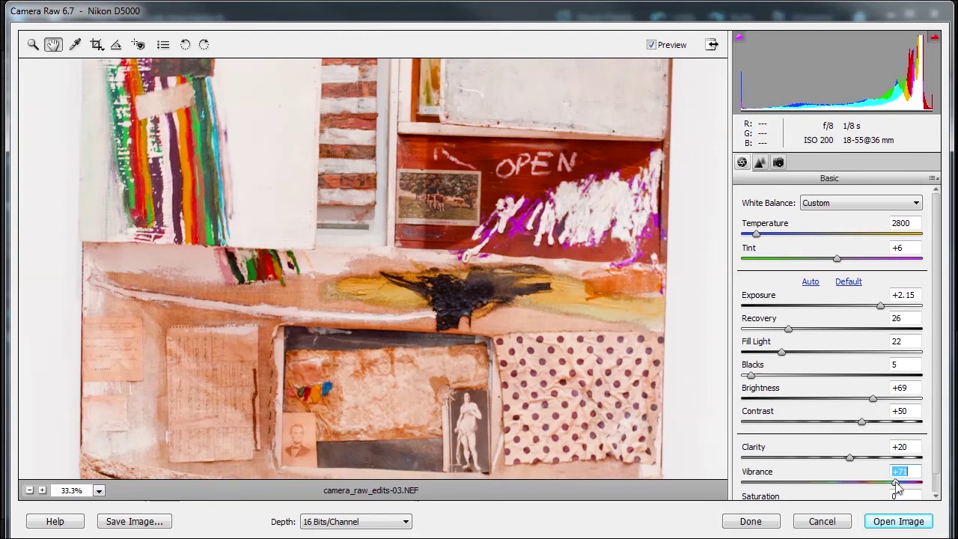
scroll(935, 430, "down", 1)
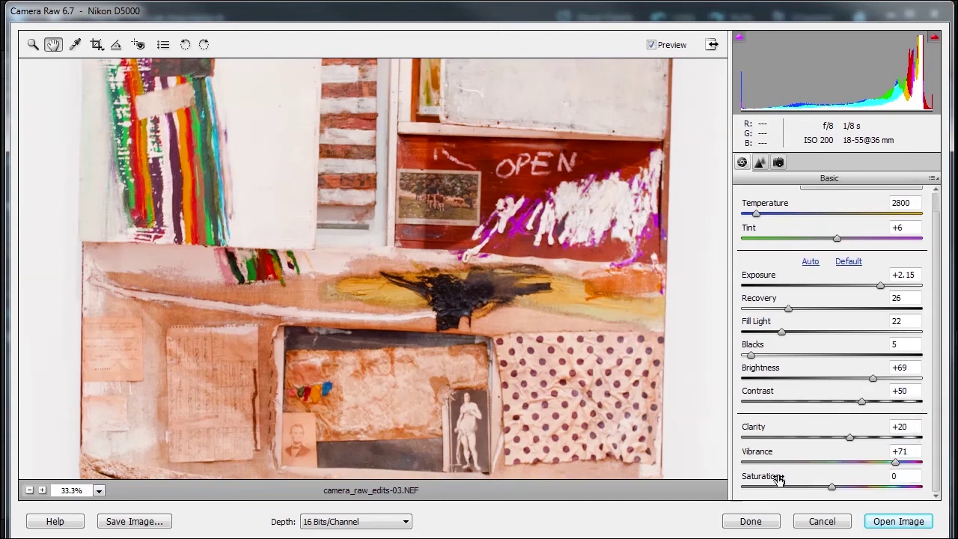
left_click_drag(829, 486, 864, 488)
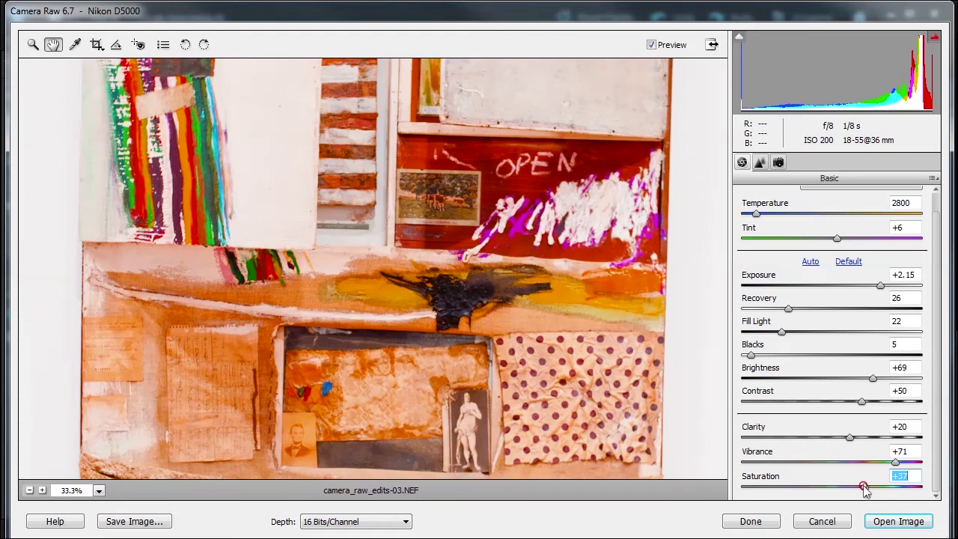
double_click(864, 488)
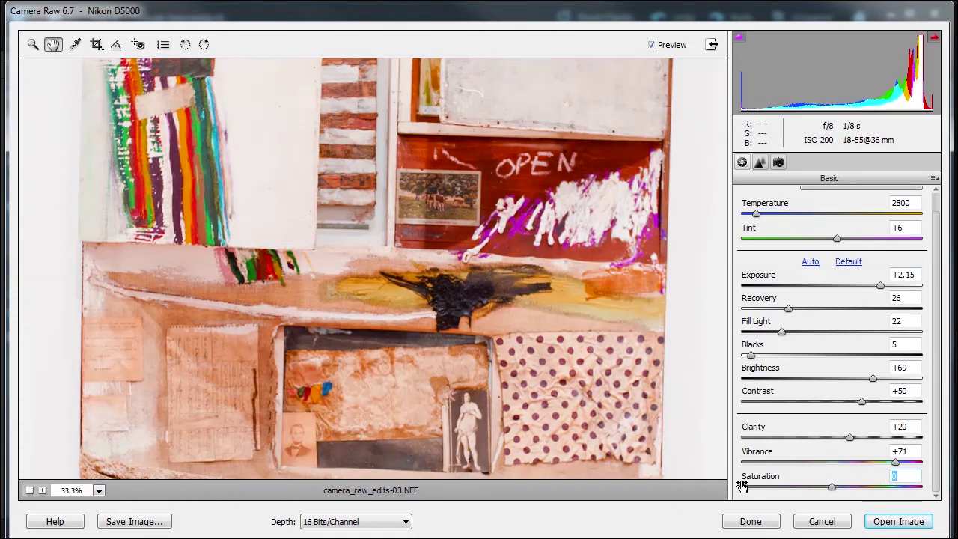
Step: Fit the collage in view, zoom the preview to 25%, and toggle Preview off and on
double_click(53, 45)
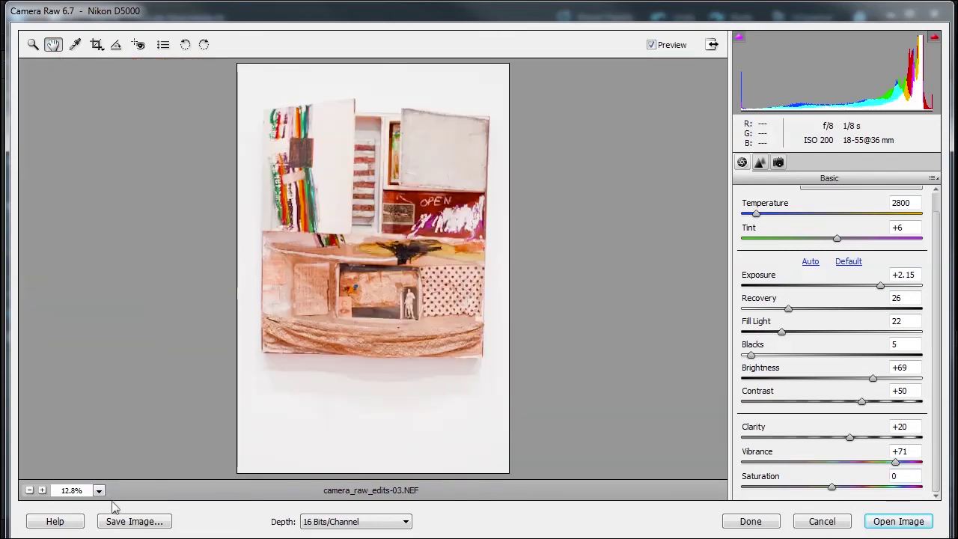
left_click(42, 490)
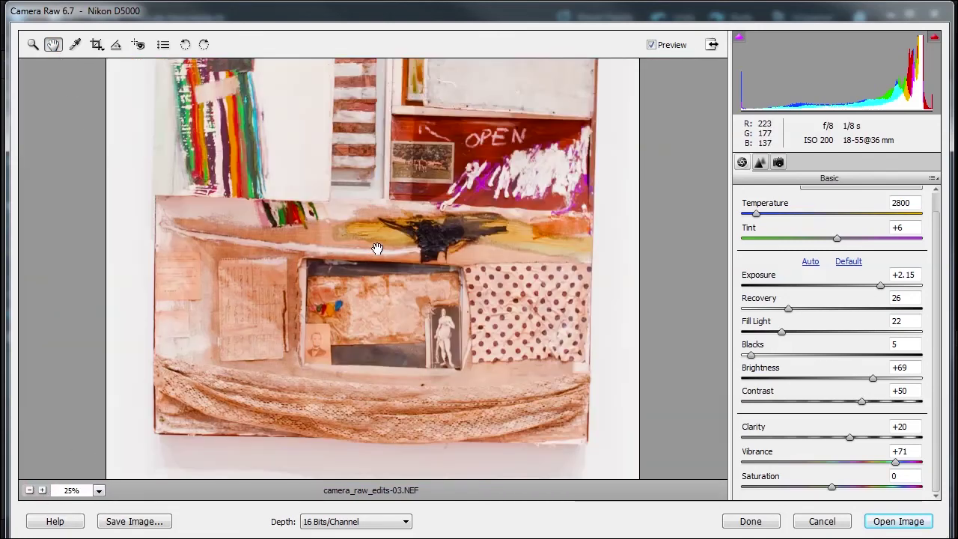
scroll(375, 248, "up", 3)
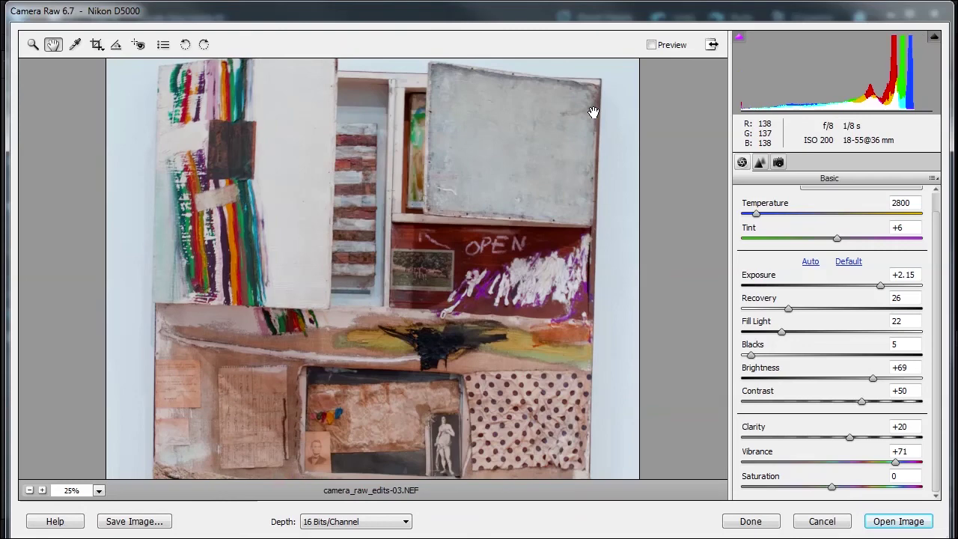
key("p")
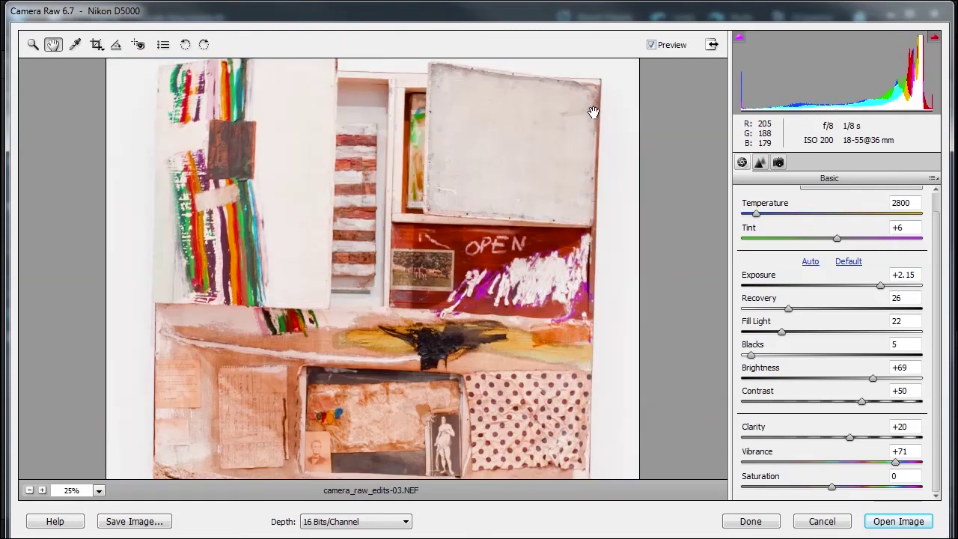
key("p")
key("p")
Step: Lower Exposure to +1.40 and Brightness to +59, and set Contrast to +51
left_click_drag(882, 292, 863, 295)
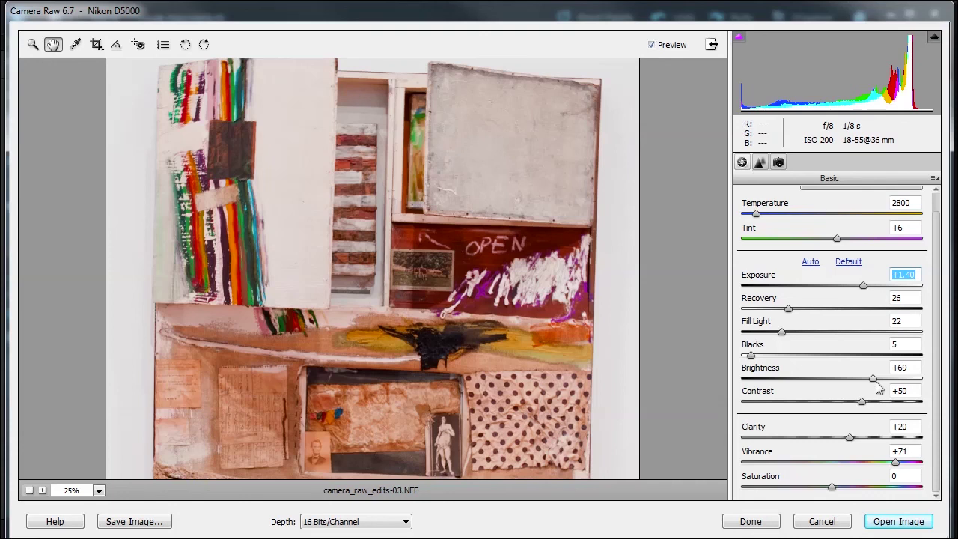
left_click_drag(873, 378, 867, 378)
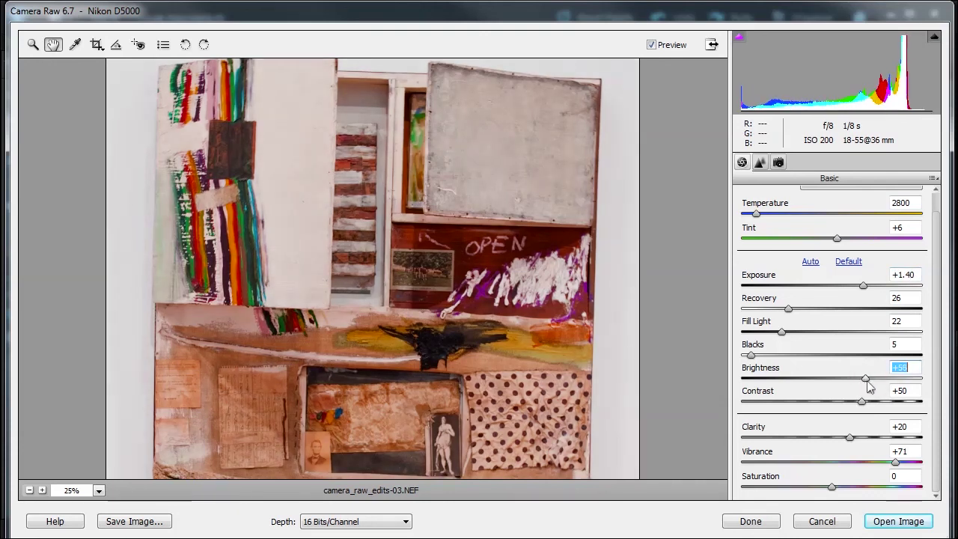
left_click(862, 401)
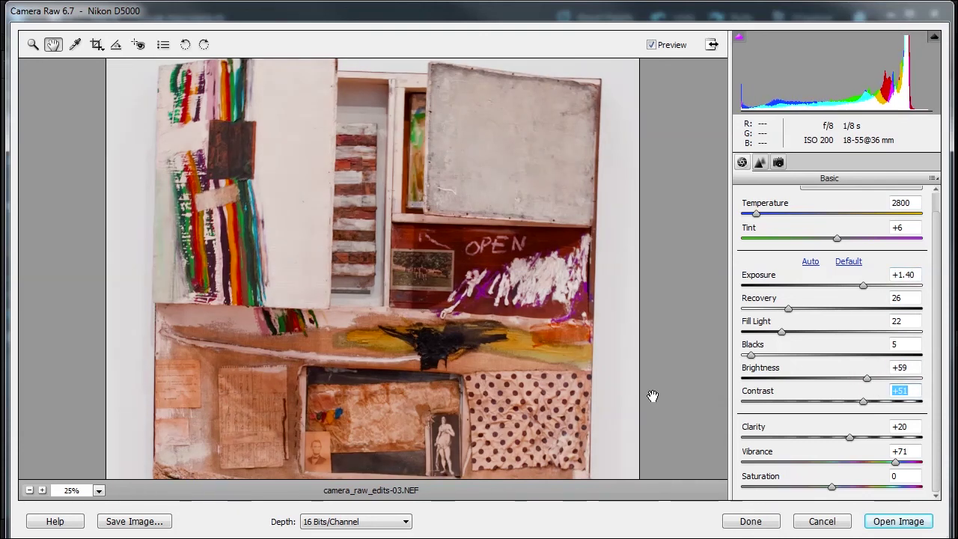